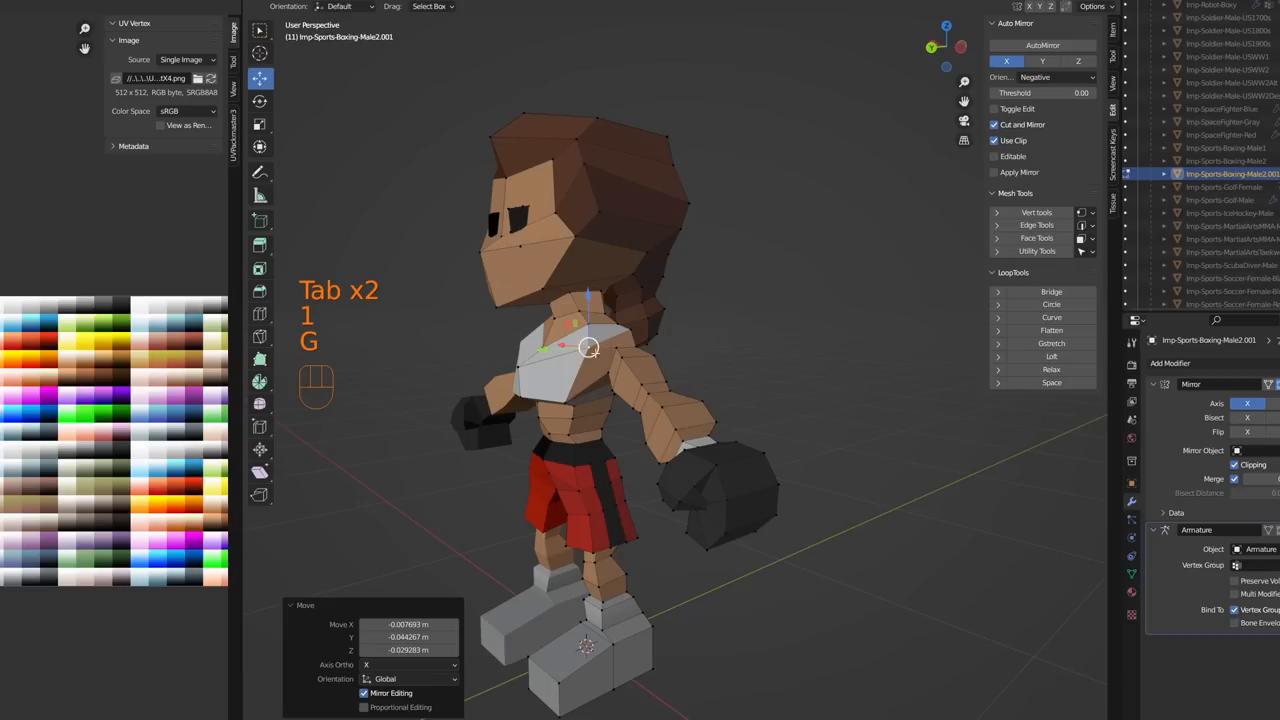
Step: Orbit around the boxer character for a side-on view
middle_drag(563, 352, 536, 342)
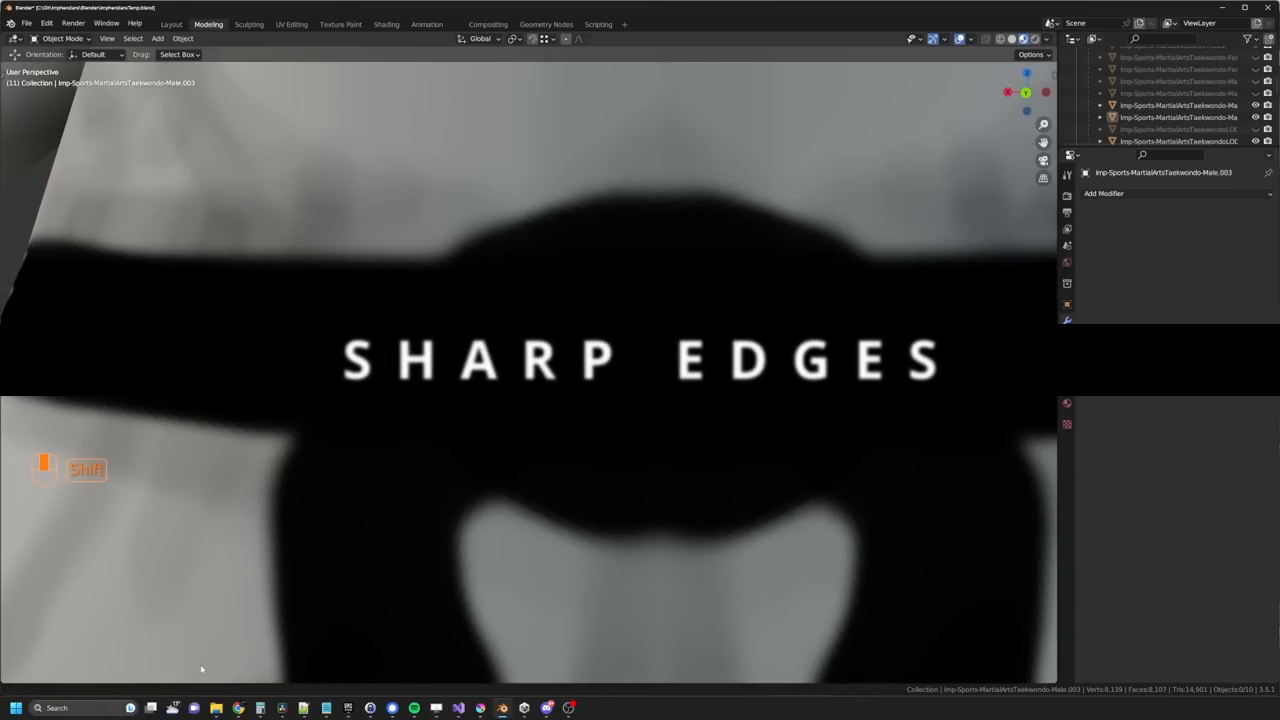
Step: Slide the view across the close-up of the black belt
mouse_move(200, 664)
shift+middle_down()
mouse_move(517, 616)
mouse_move(1049, 648)
shift+middle_up()
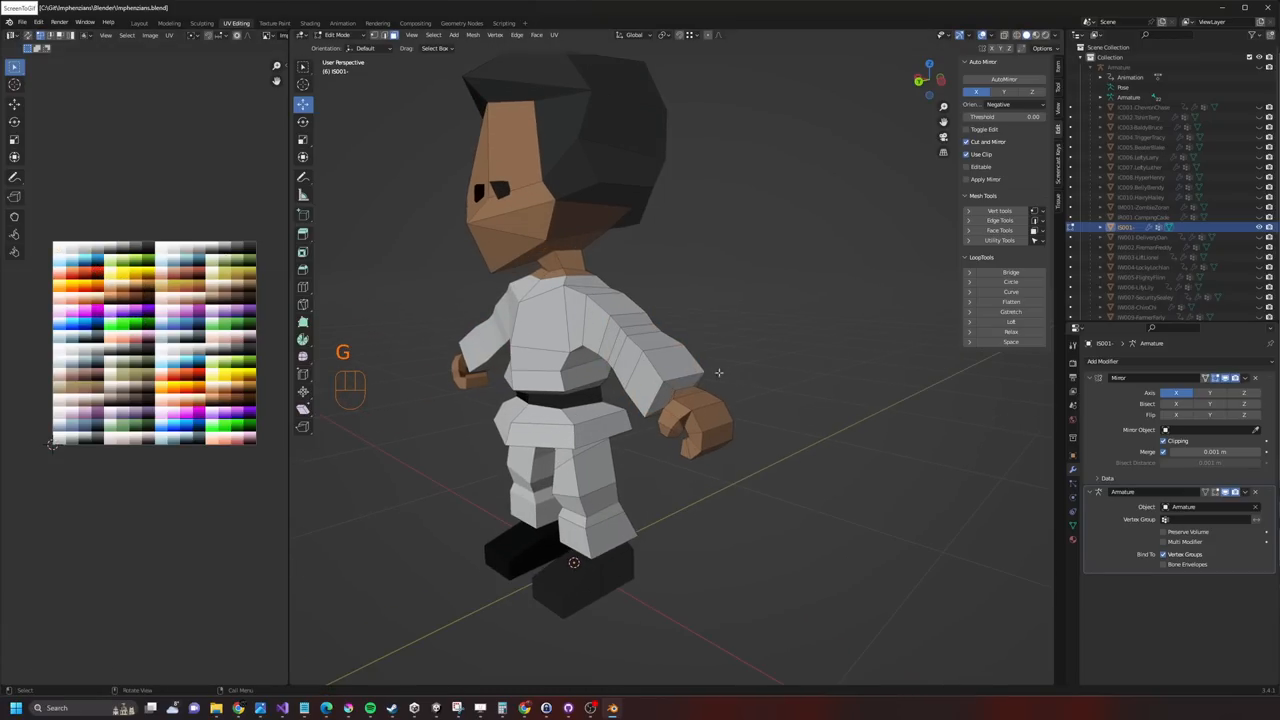
Step: Select the wrist and belt edge loops in face mode, then return to object mode facing the character's front
key(3)
key(a)
key(a)
alt+click(677, 395)
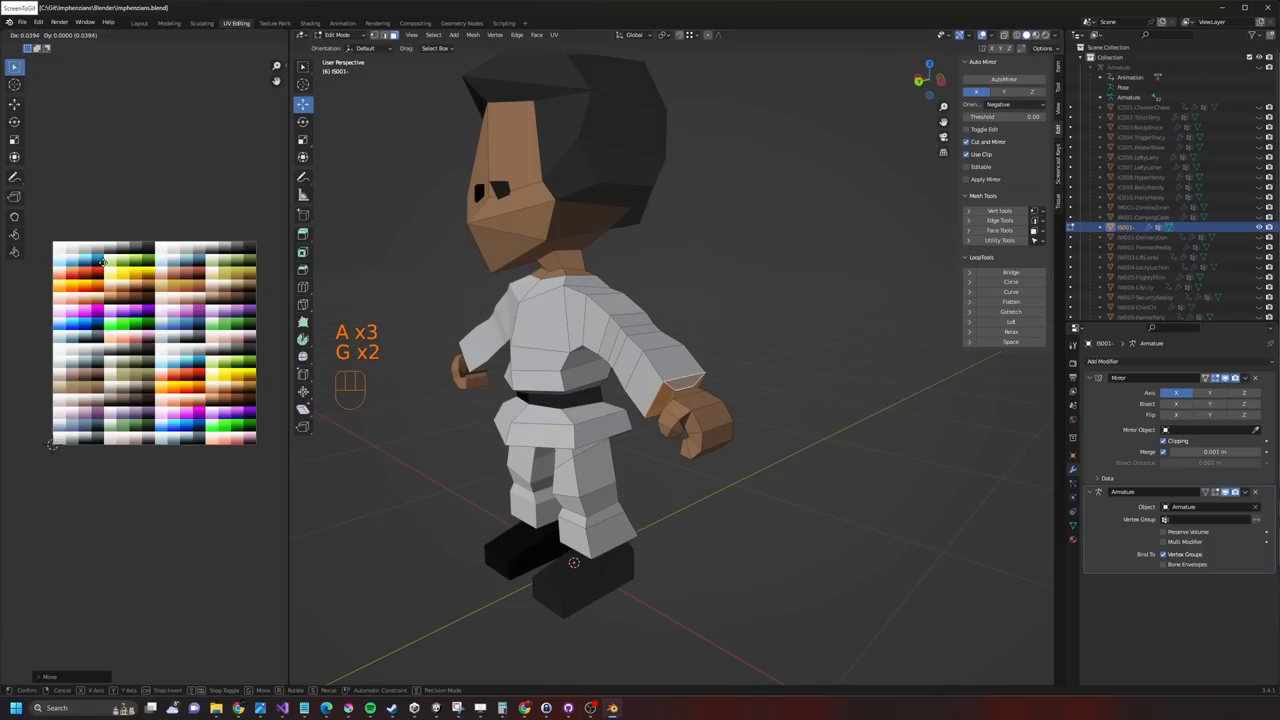
scroll(574, 450, up, 2)
middle_drag(574, 450, 600, 420)
key(a)
key(a)
alt+click(571, 370)
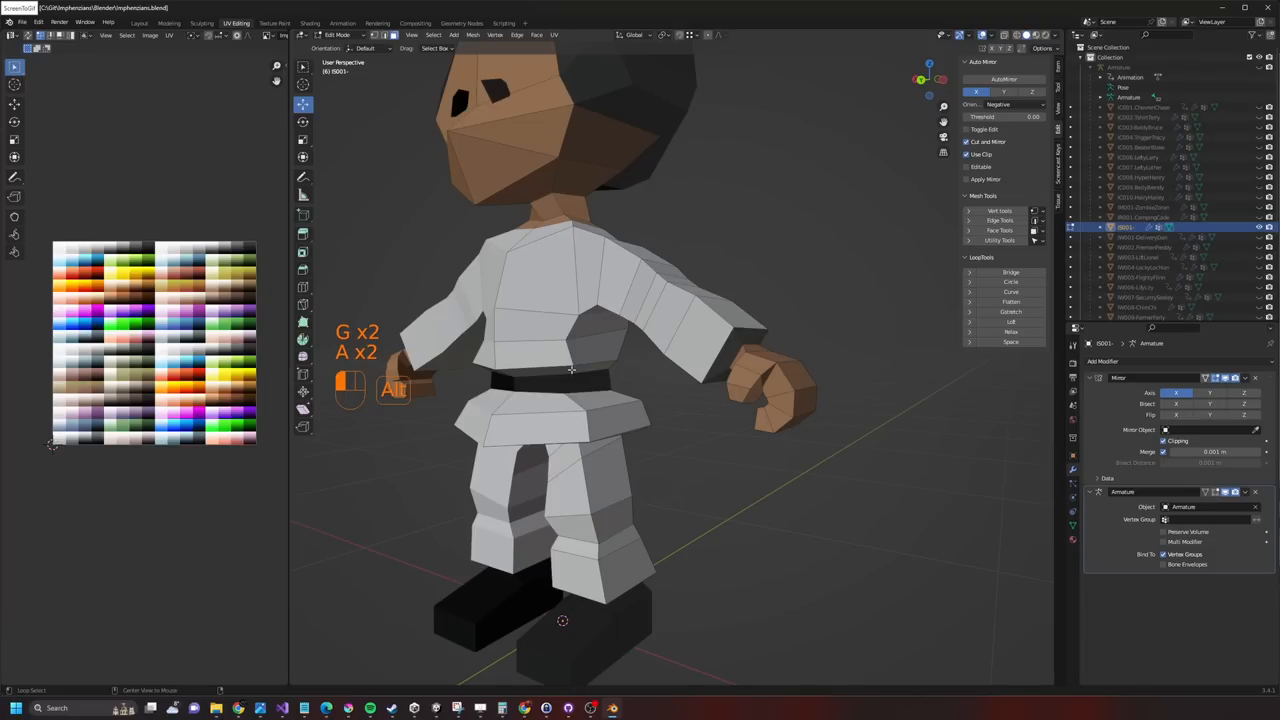
key(Tab)
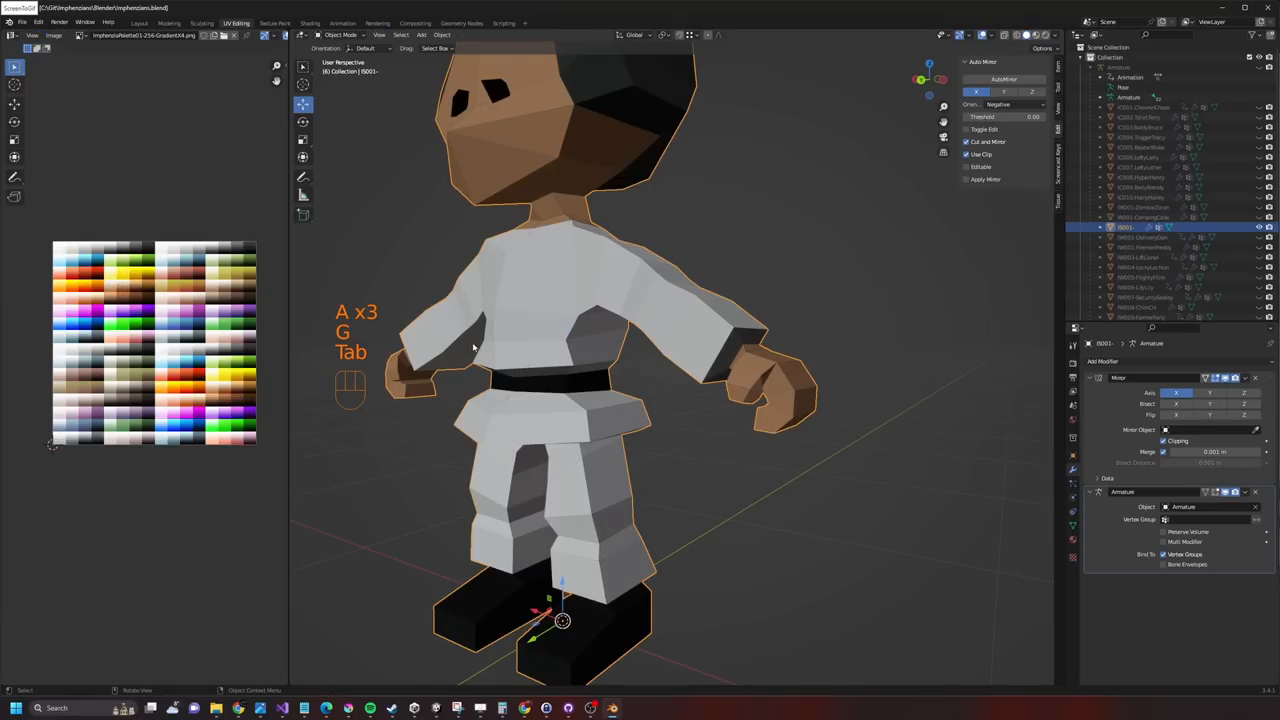
scroll(562, 600, down, 3)
middle_drag(562, 560, 505, 348)
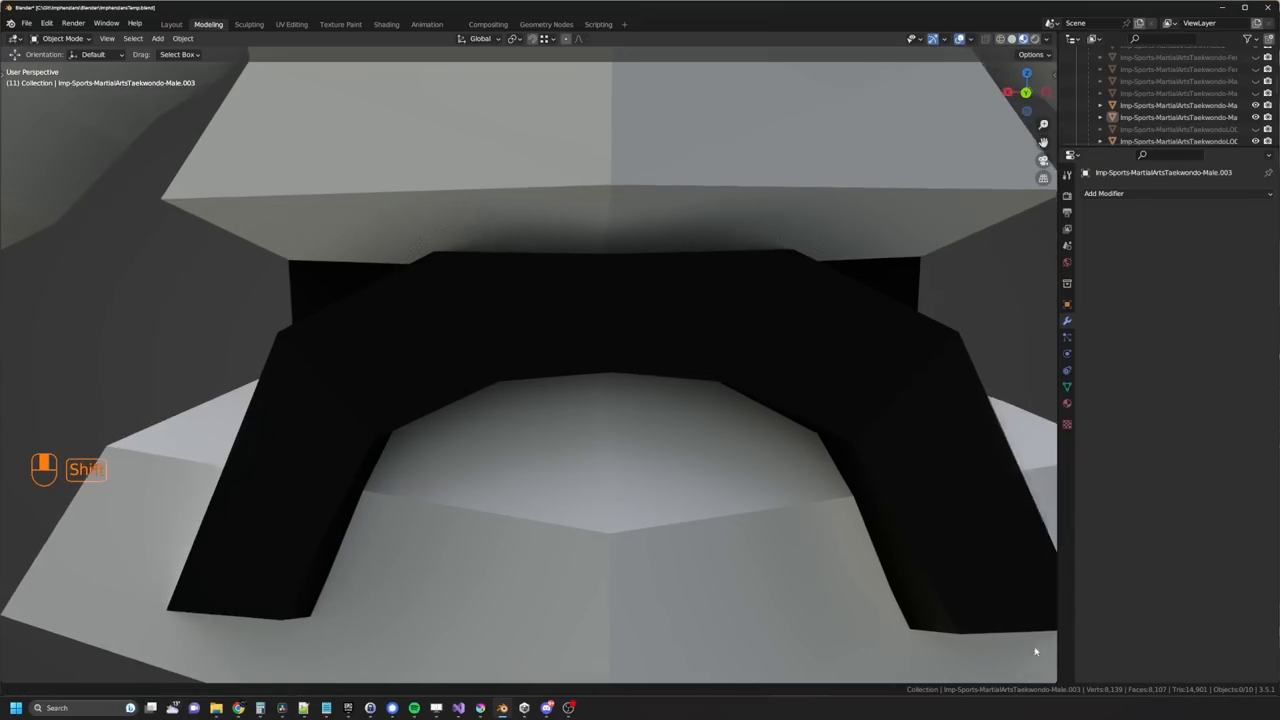
Step: Slide the view back across the belt close-up on the painted character
mouse_move(1050, 652)
shift+middle_down()
mouse_move(491, 617)
mouse_move(200, 664)
shift+middle_up()
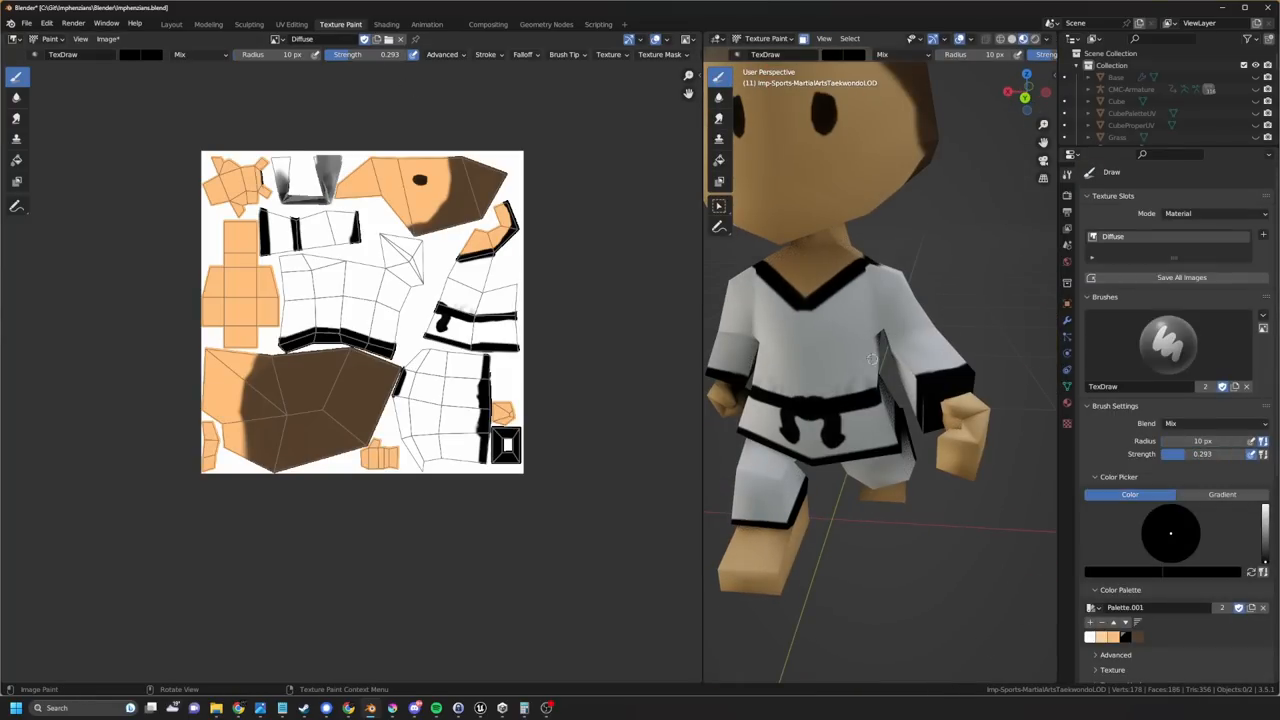
scroll(871, 356, up, 3)
Step: Paint soft grey shading strokes across the back of the white uniform, then nudge a leg bone of the rig
middle_drag(871, 356, 877, 203)
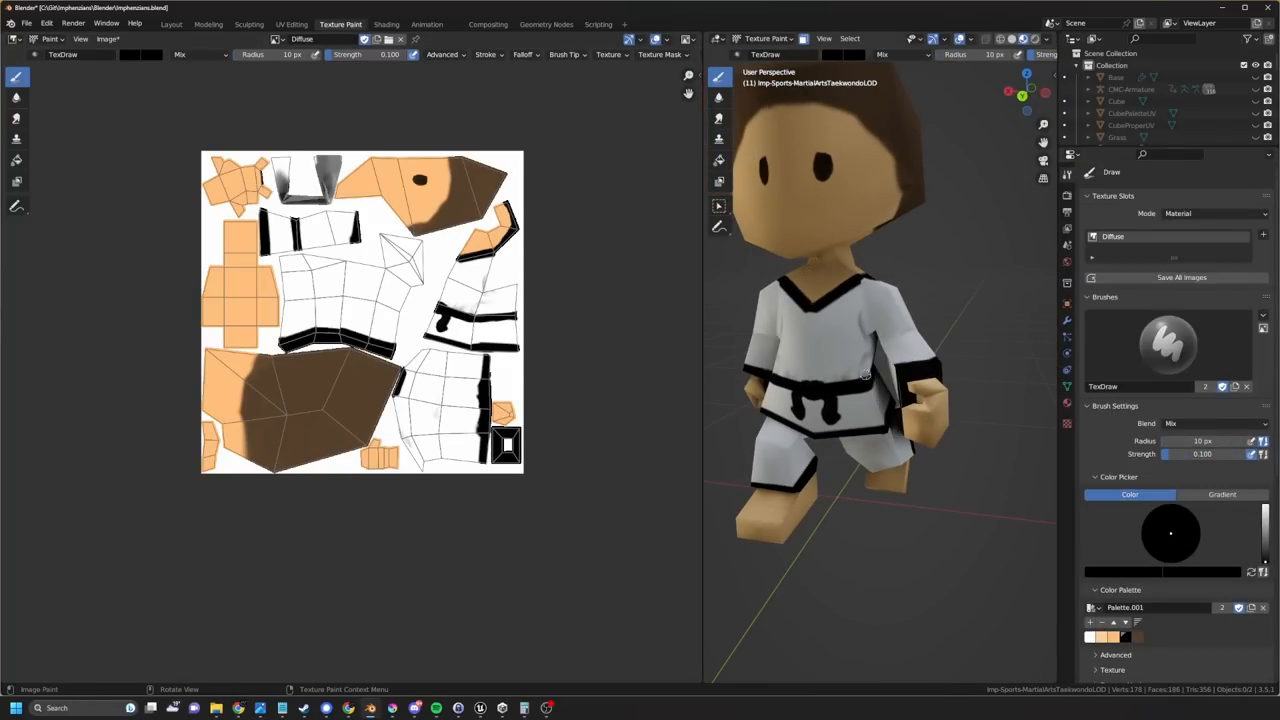
mouse_move(856, 316)
middle_down()
mouse_move(760, 300)
mouse_move(868, 251)
middle_up()
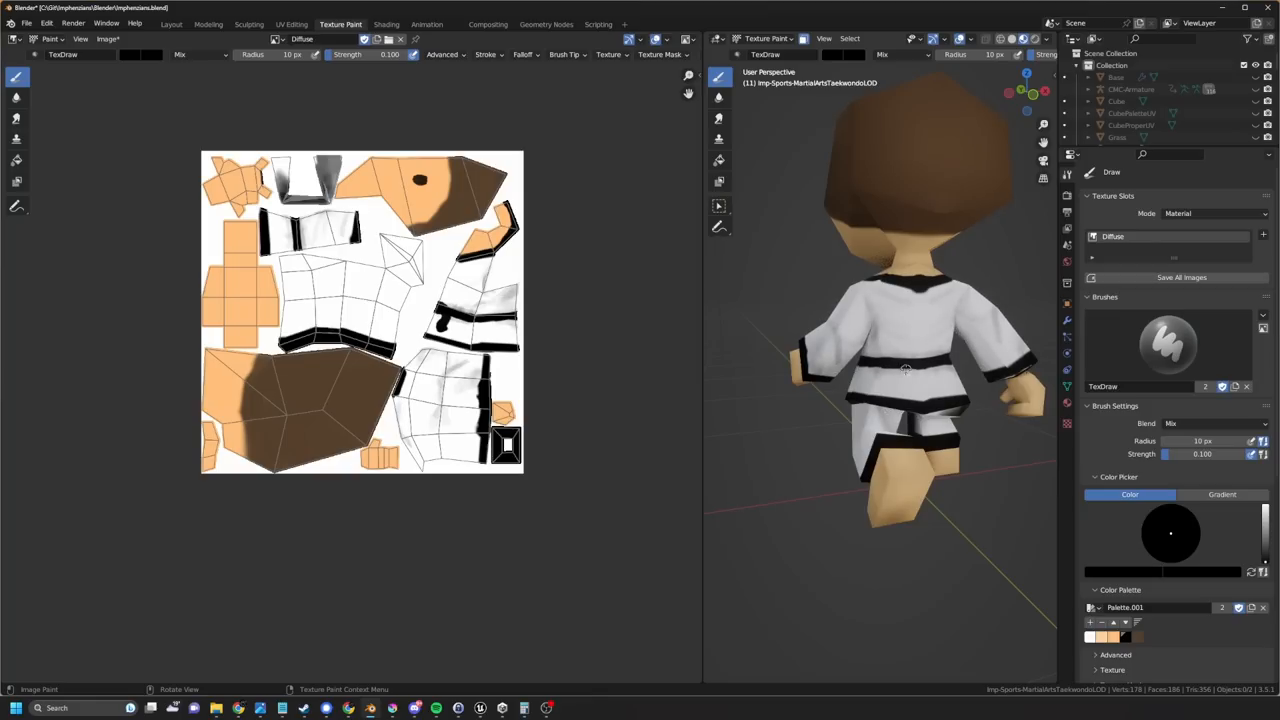
middle_drag(906, 368, 850, 360)
scroll(785, 343, up, 5)
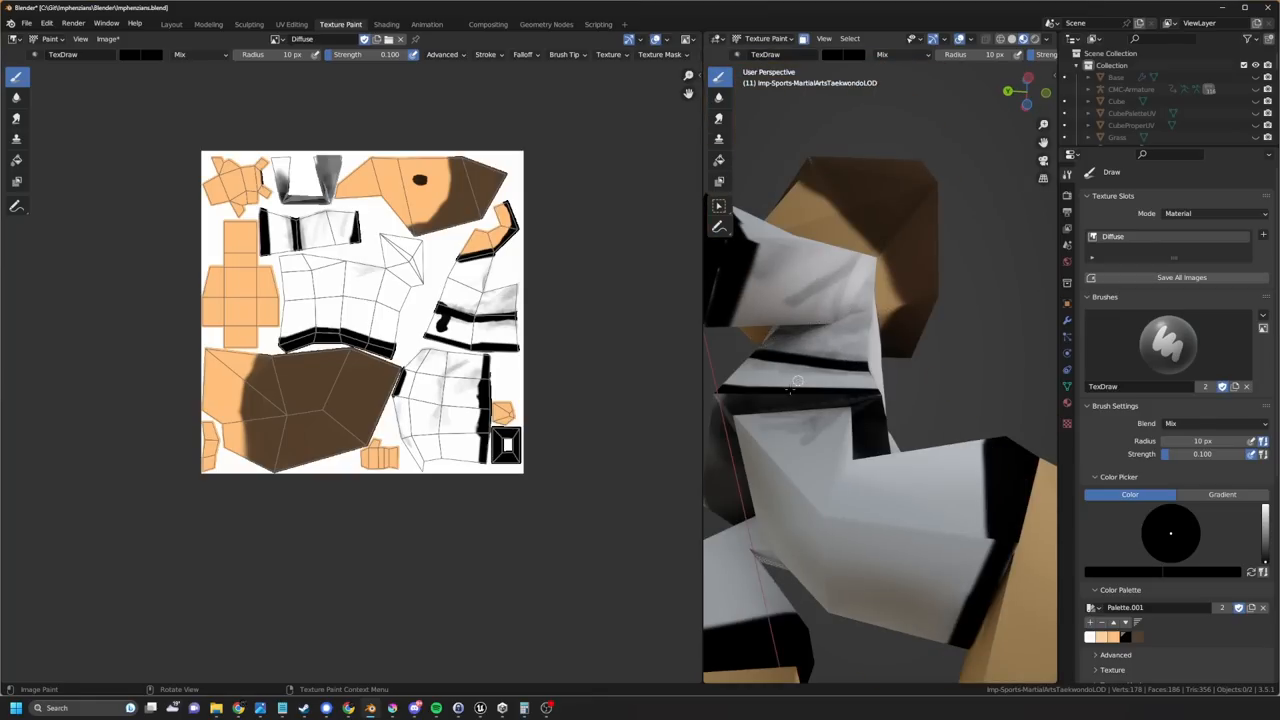
scroll(797, 383, down, 5)
drag(860, 440, 895, 455)
middle_drag(895, 400, 800, 380)
drag(880, 455, 900, 460)
middle_drag(900, 400, 872, 322)
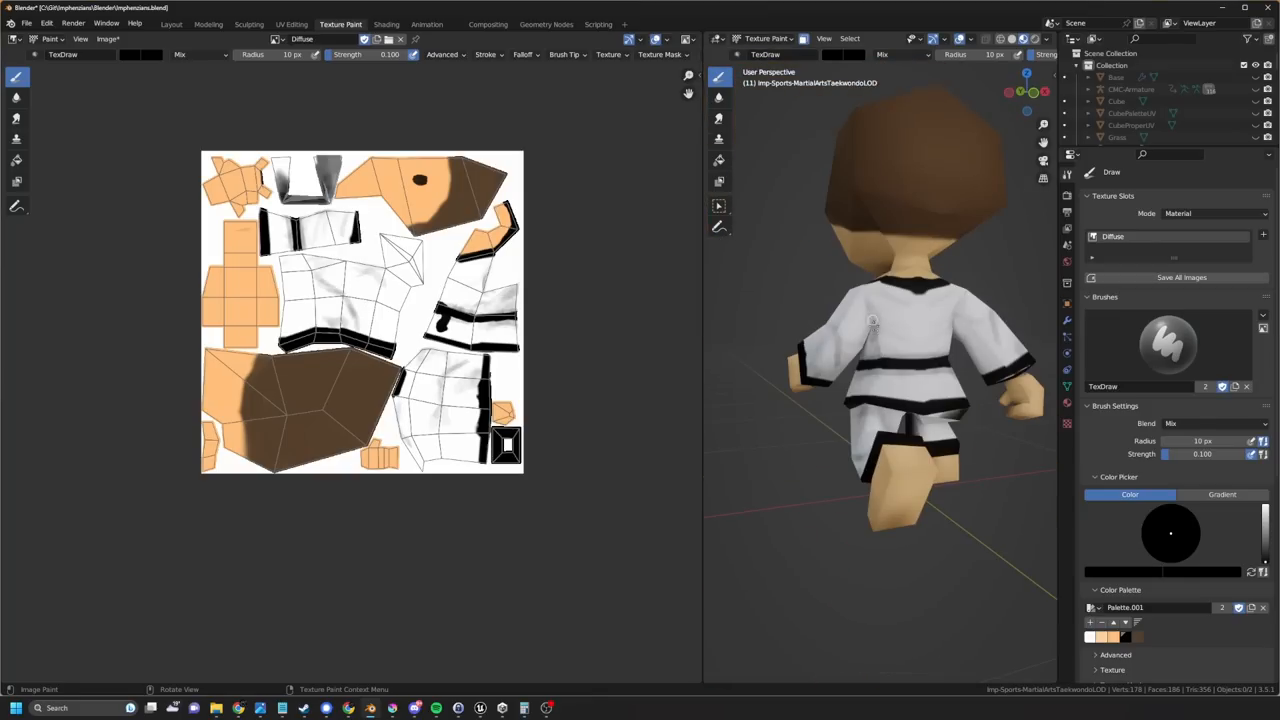
middle_drag(898, 273, 940, 300)
scroll(810, 314, up, 3)
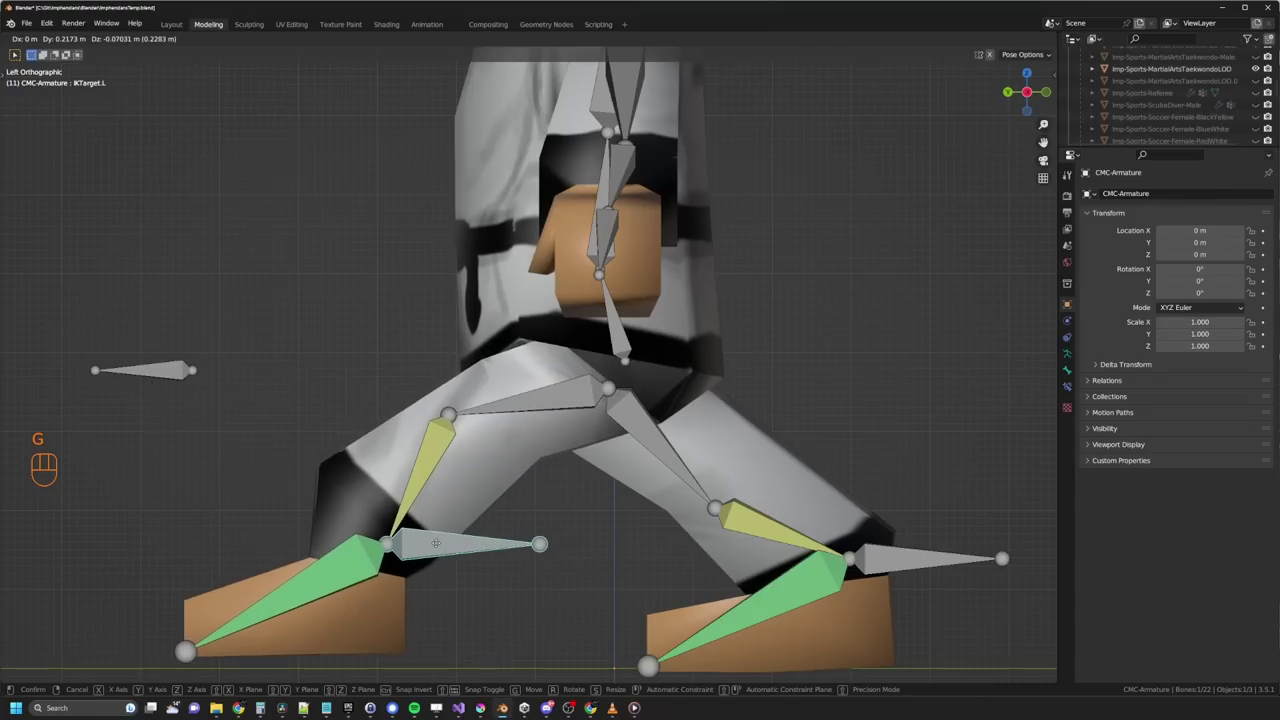
key(g)
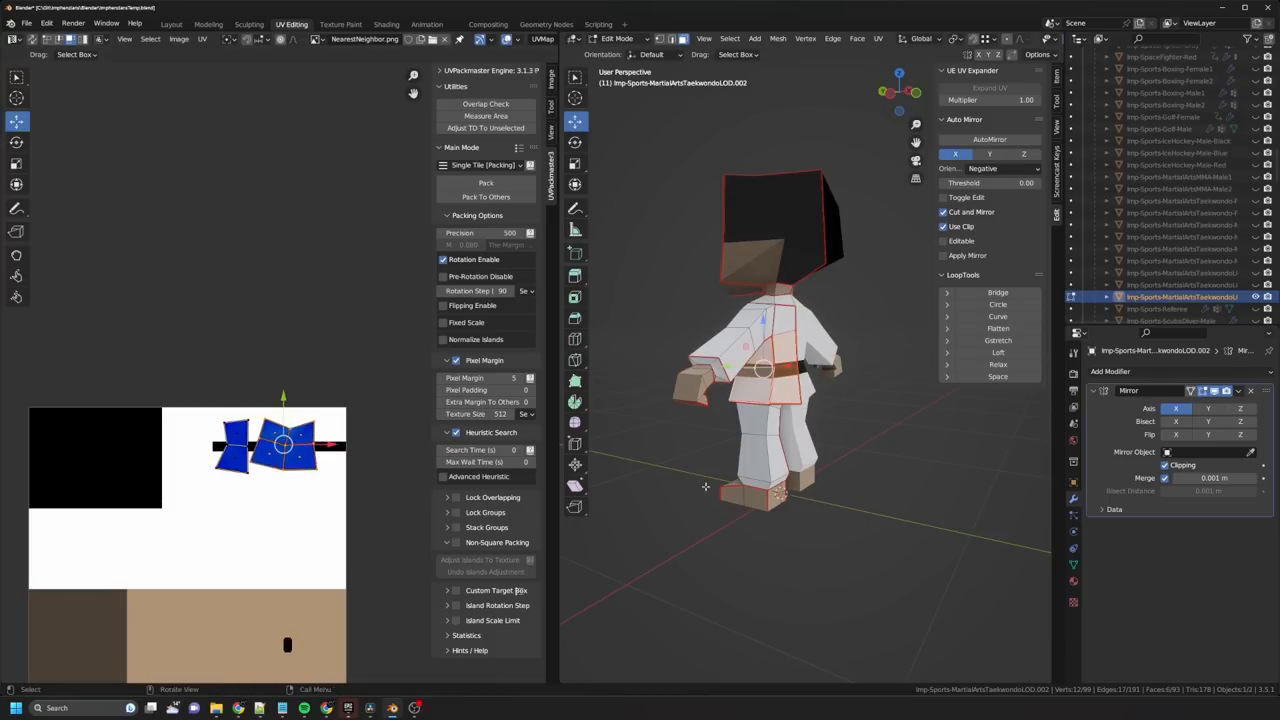
Step: Orbit between front and side three-quarter views of the palette-textured character
middle_drag(705, 487, 745, 530)
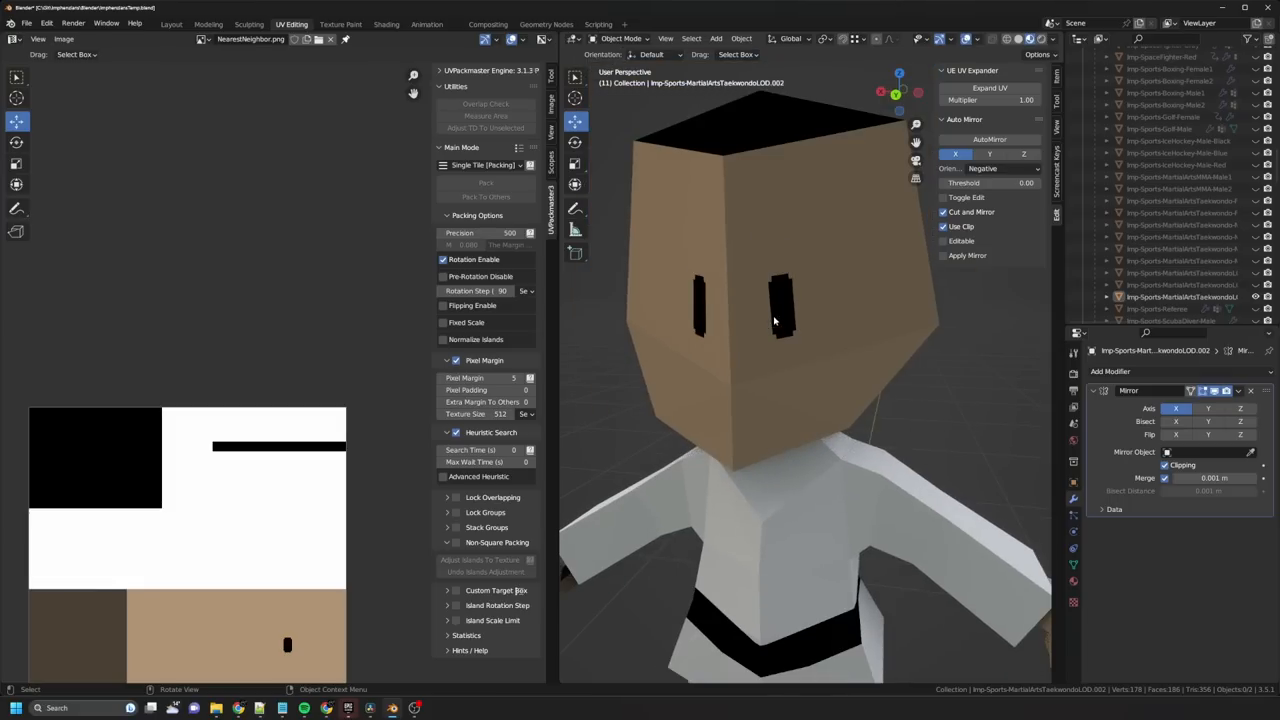
scroll(797, 308, down, 4)
middle_drag(790, 330, 832, 405)
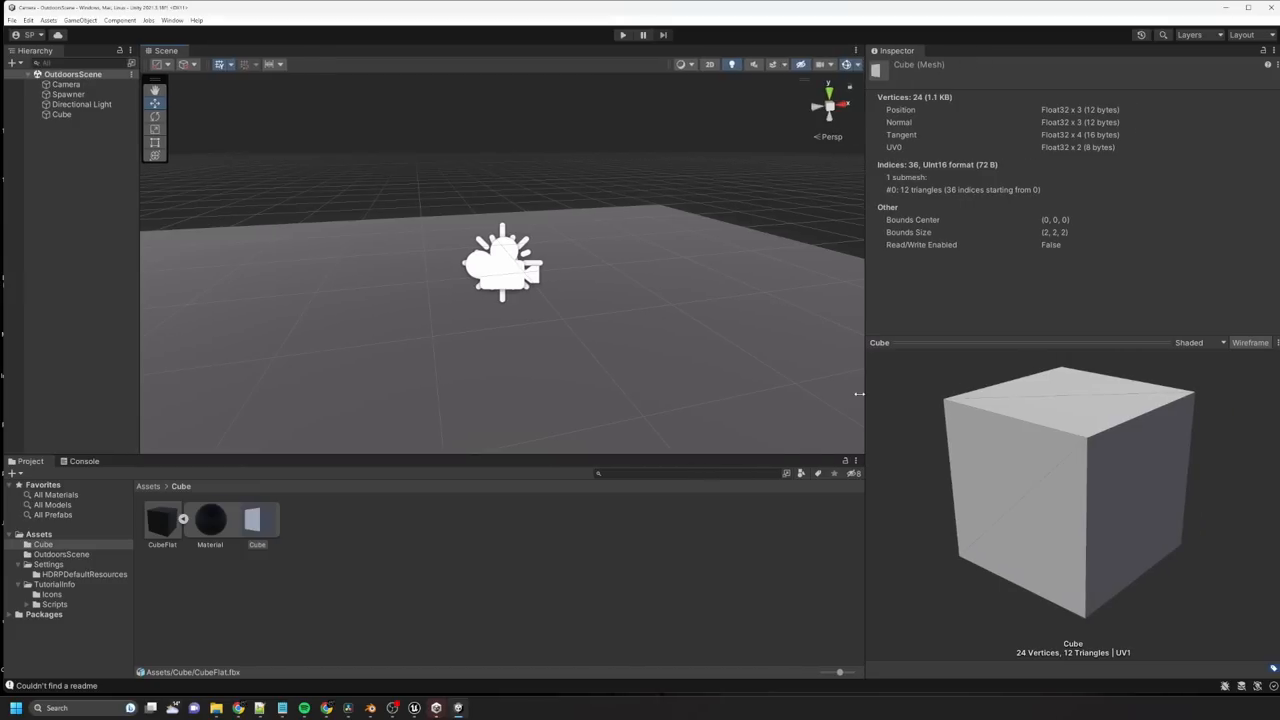
mouse_move(898, 407)
mouse_down()
mouse_move(1149, 471)
mouse_move(1054, 443)
mouse_up()
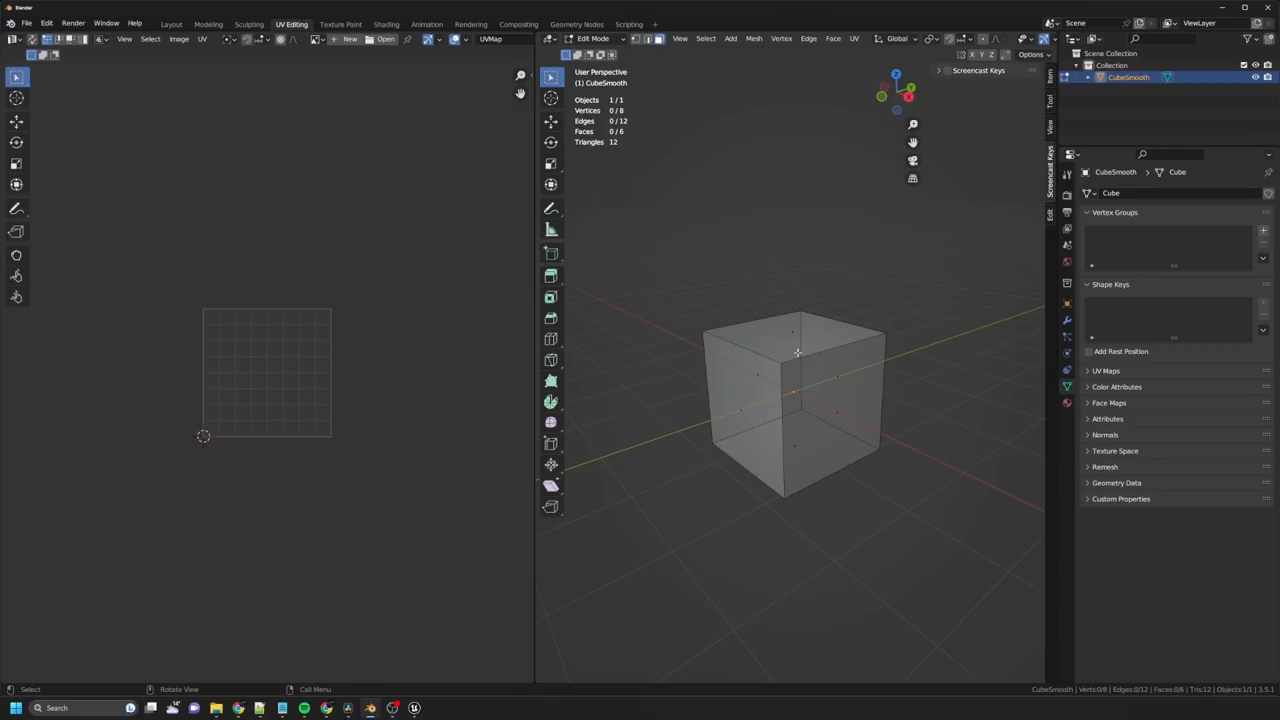
Step: Select all cube faces, apply Shade Smooth, and return to object mode
key(a)
right_click(800, 348)
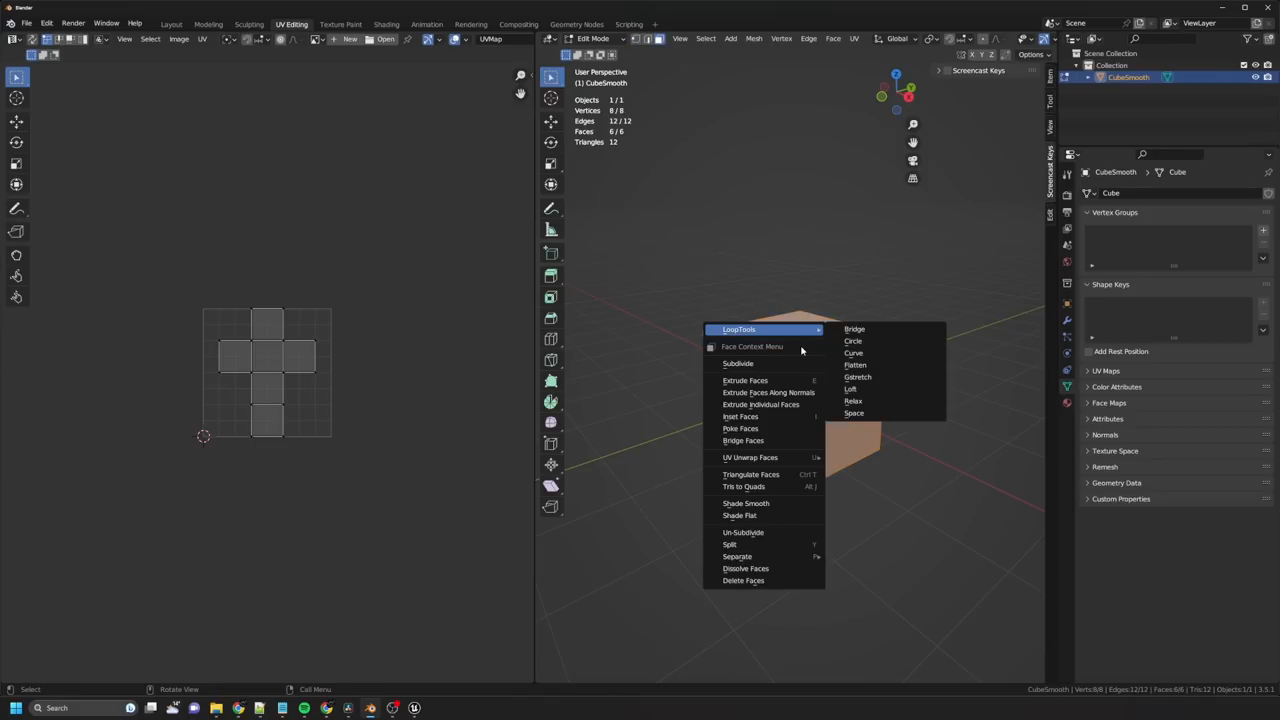
click(778, 505)
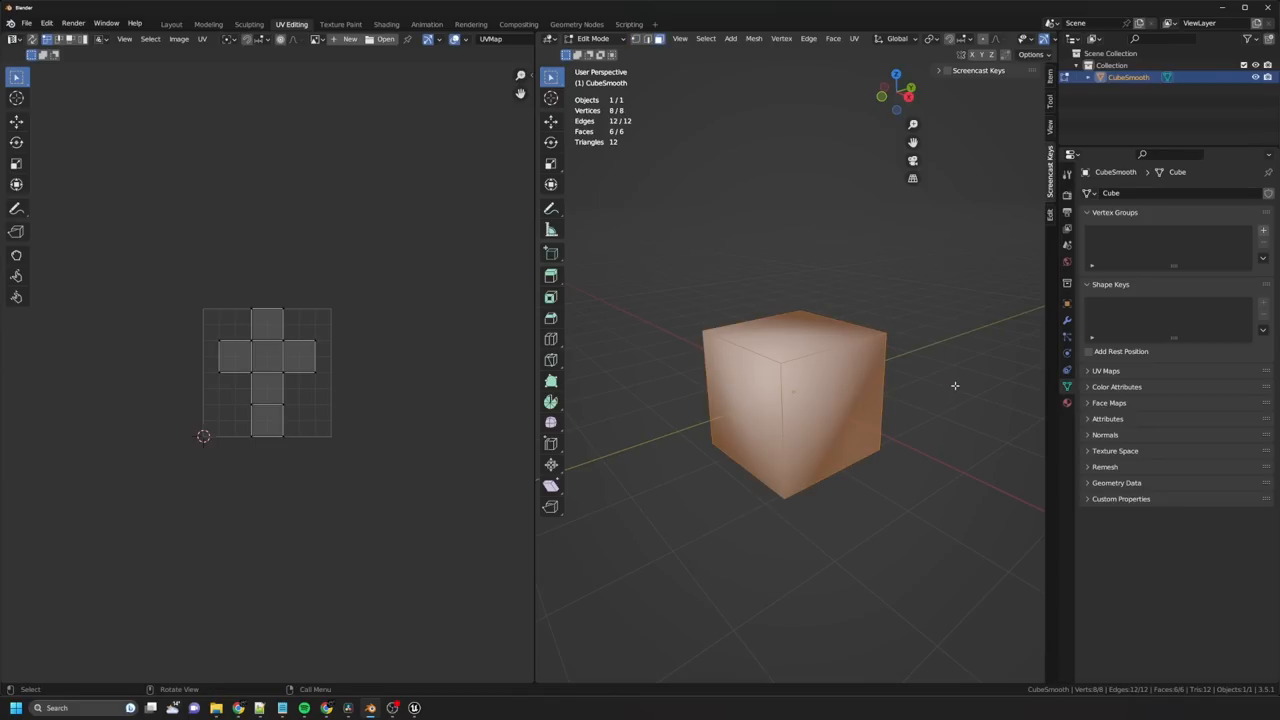
key(Tab)
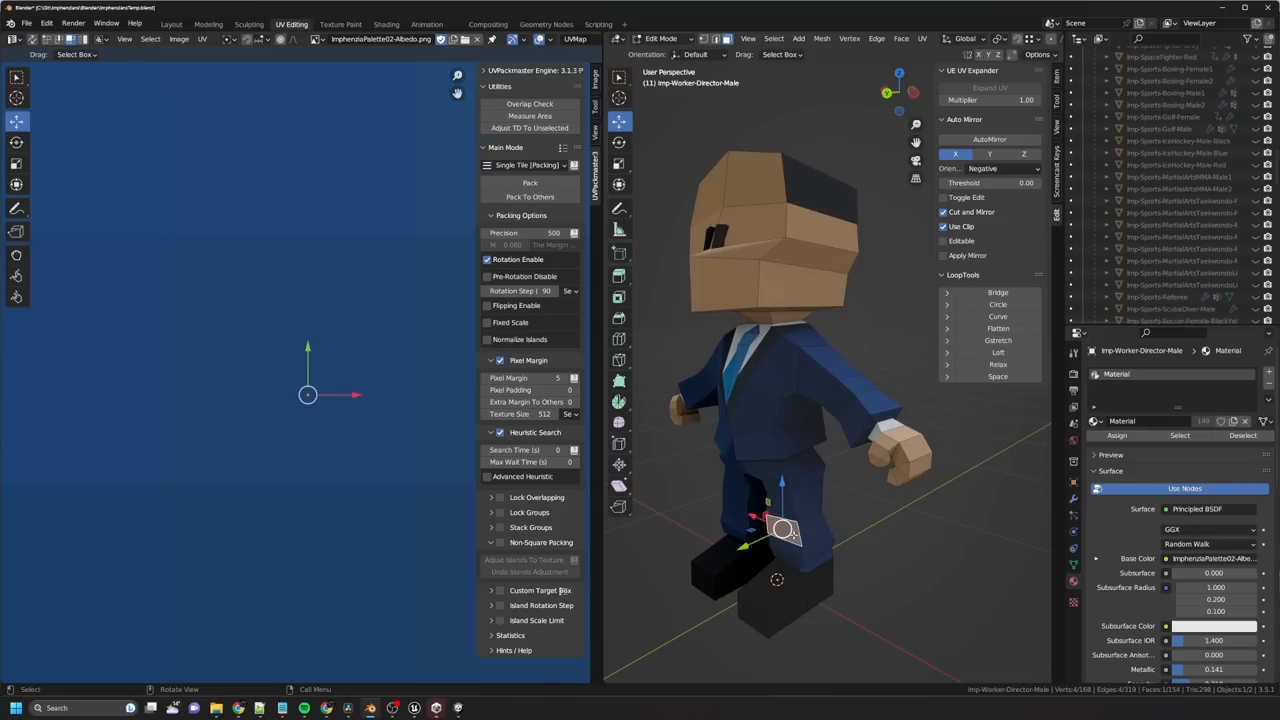
Step: Select the worker's trouser faces, unwrap them and shrink the resulting UV island
click(784, 421)
key(l)
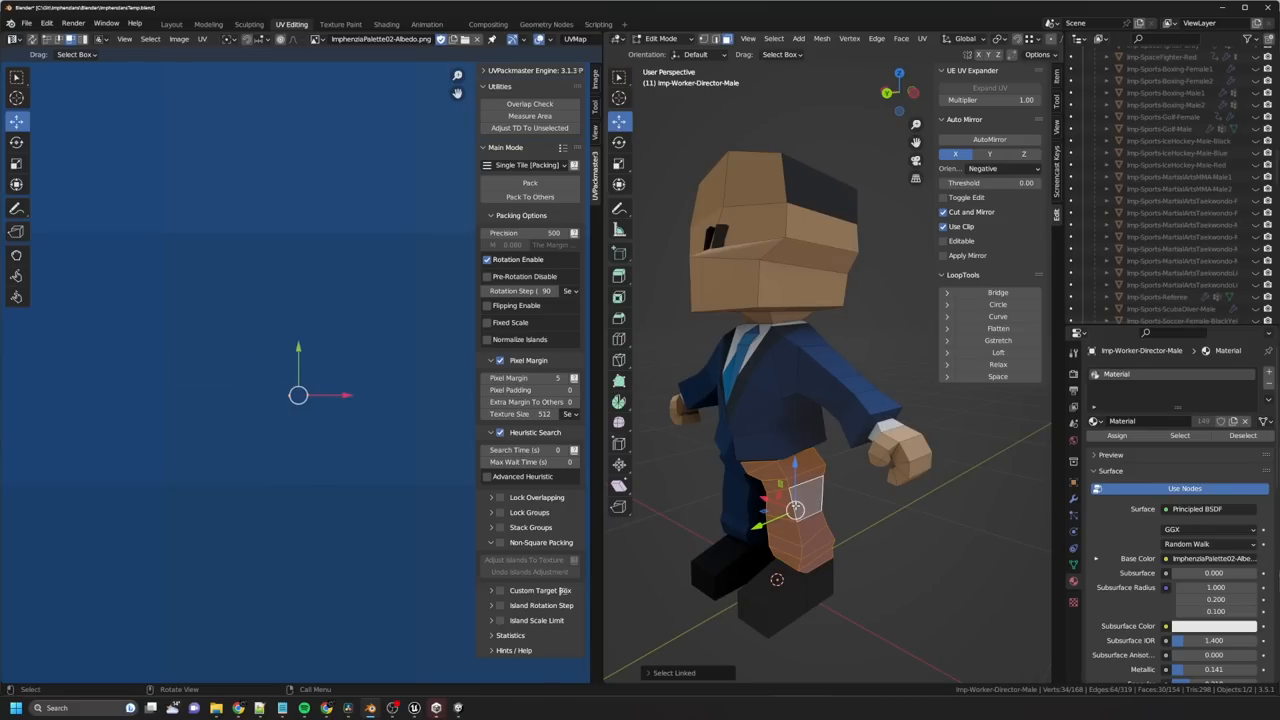
click(923, 38)
click(953, 57)
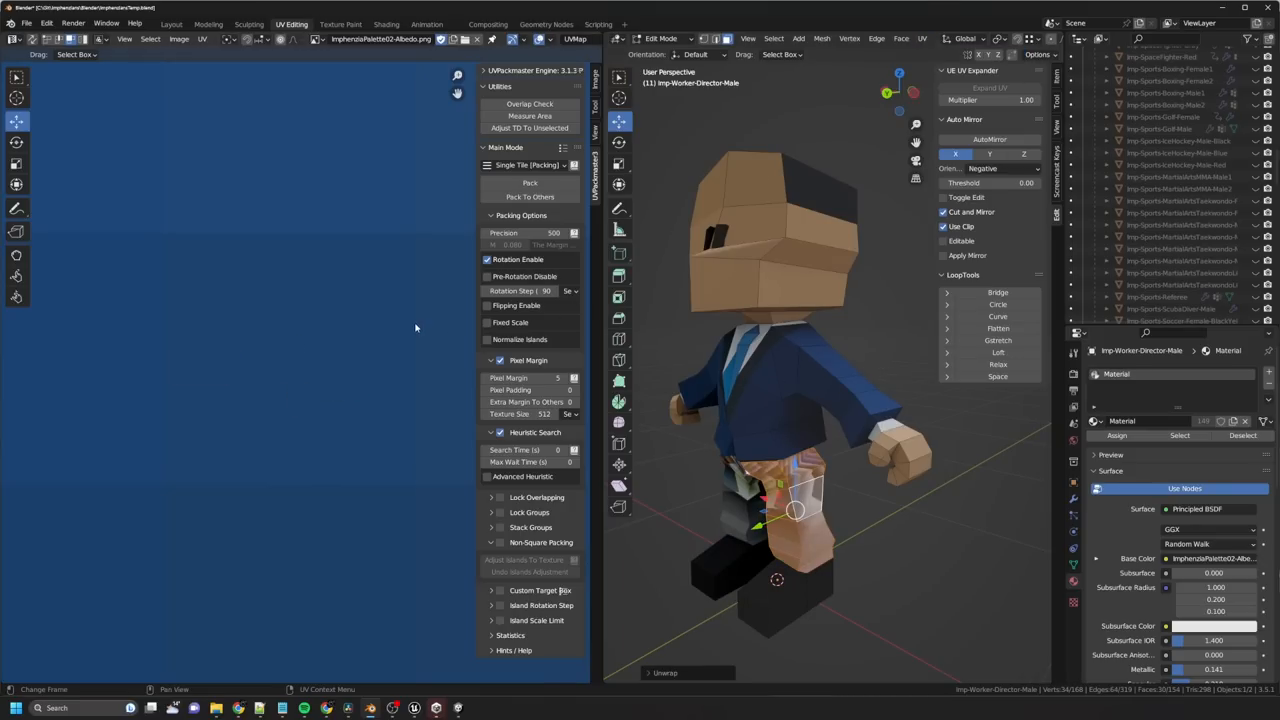
scroll(411, 321, down, 5)
key(s)
click(411, 92)
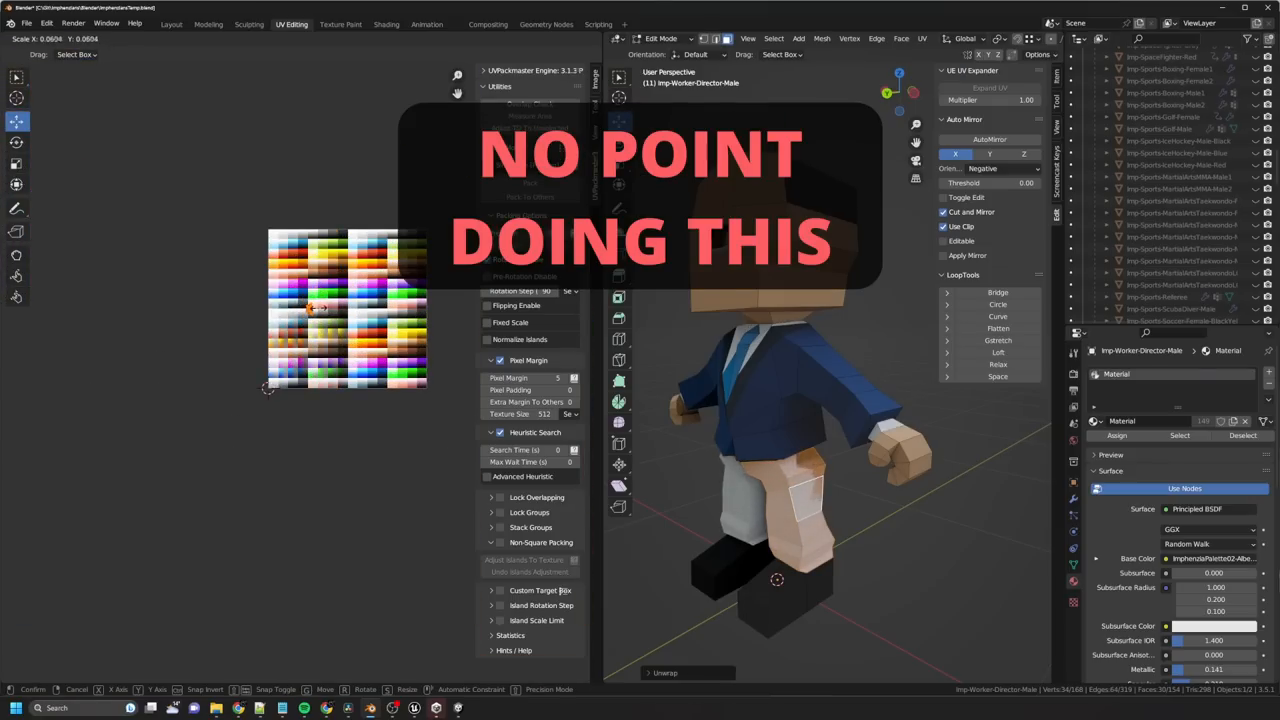
scroll(340, 358, up, 6)
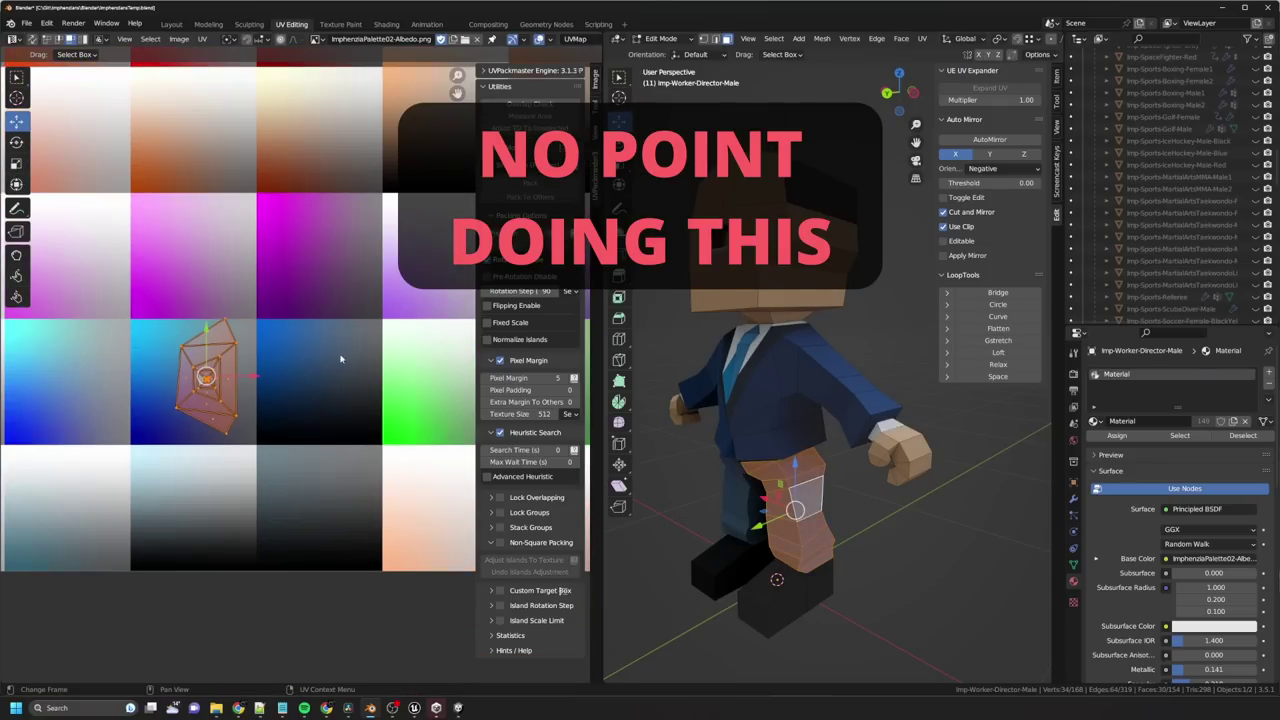
scroll(340, 358, down, 2)
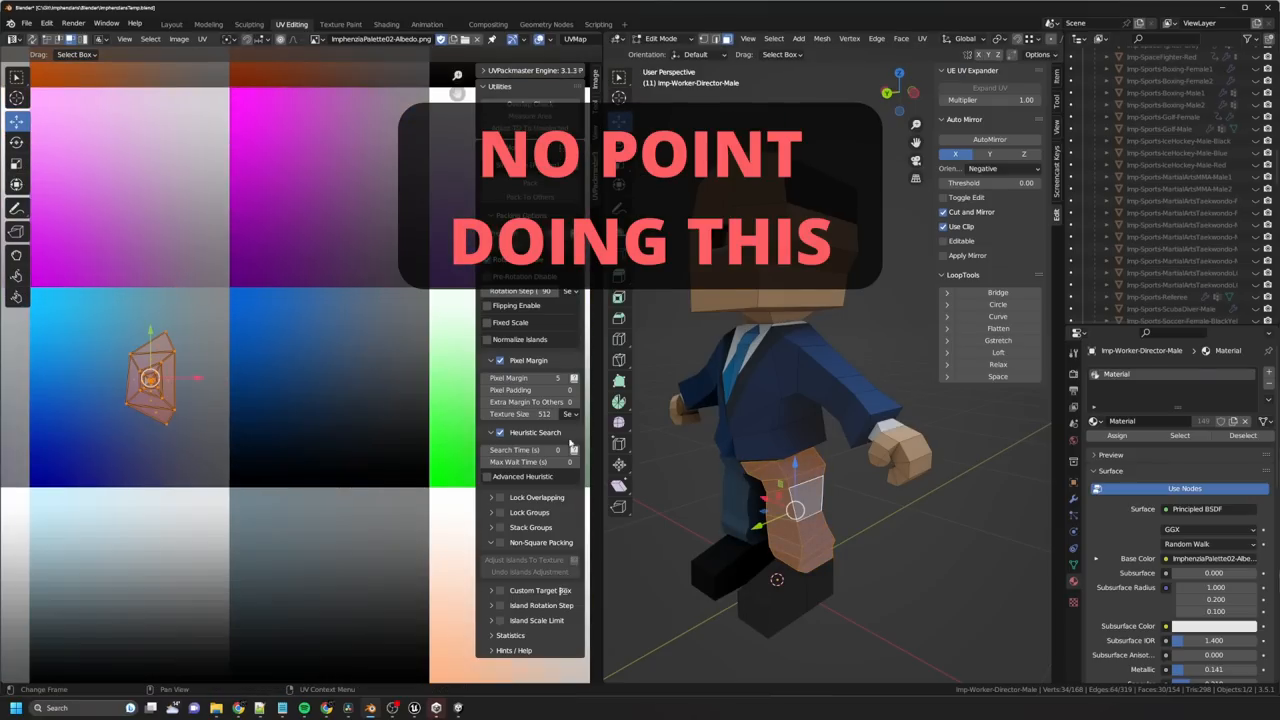
Step: Scale the trouser island down to a tiny size and place it on the blue palette cell
key(s)
click(172, 383)
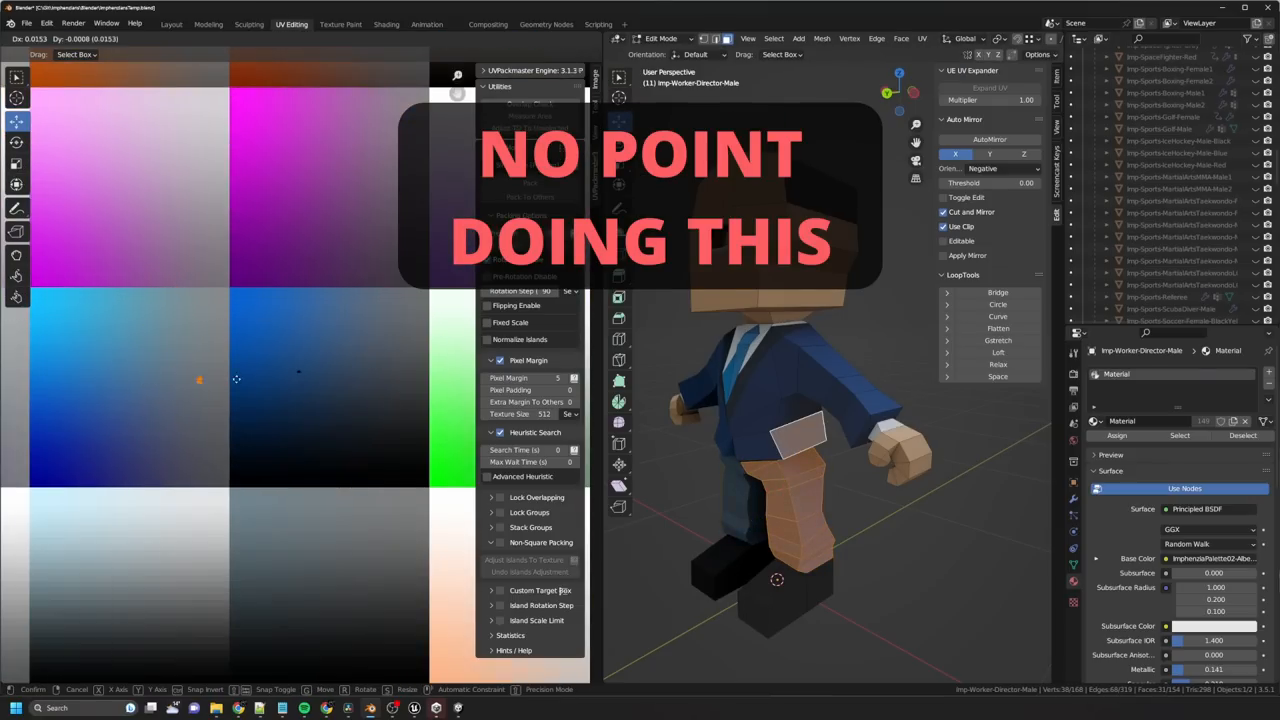
scroll(300, 370, up, 6)
key(g)
click(335, 372)
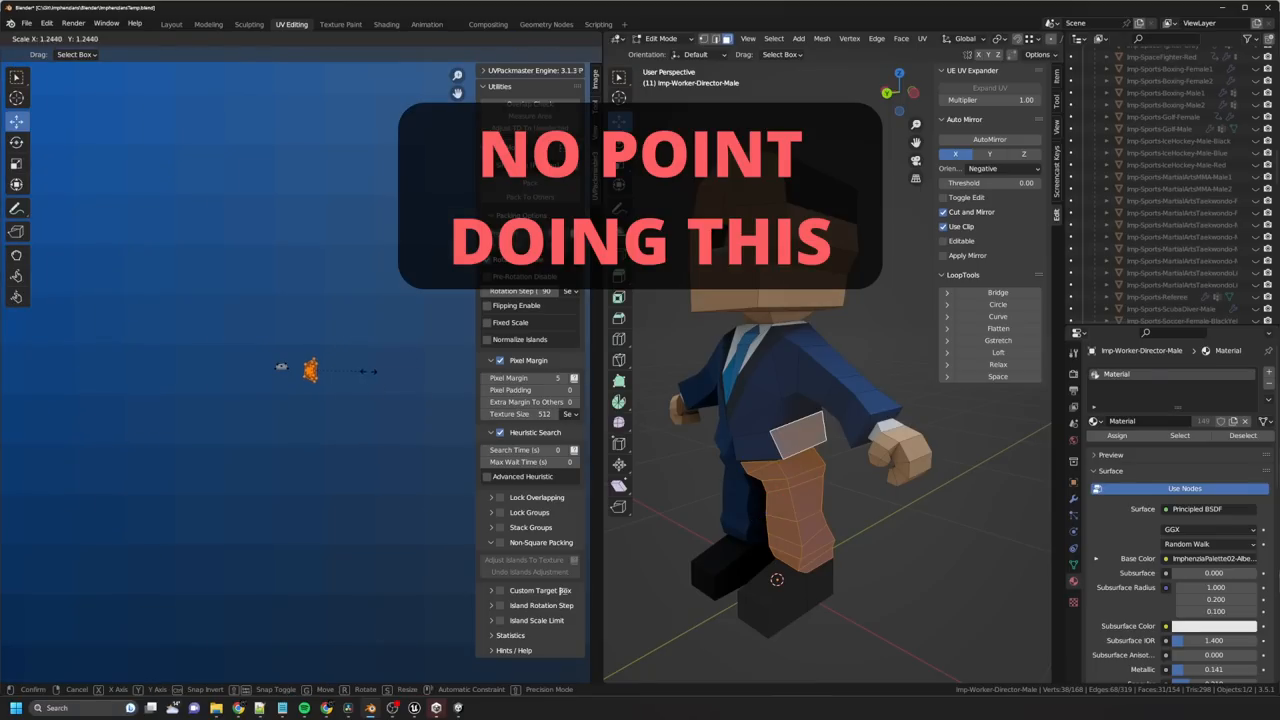
click(900, 537)
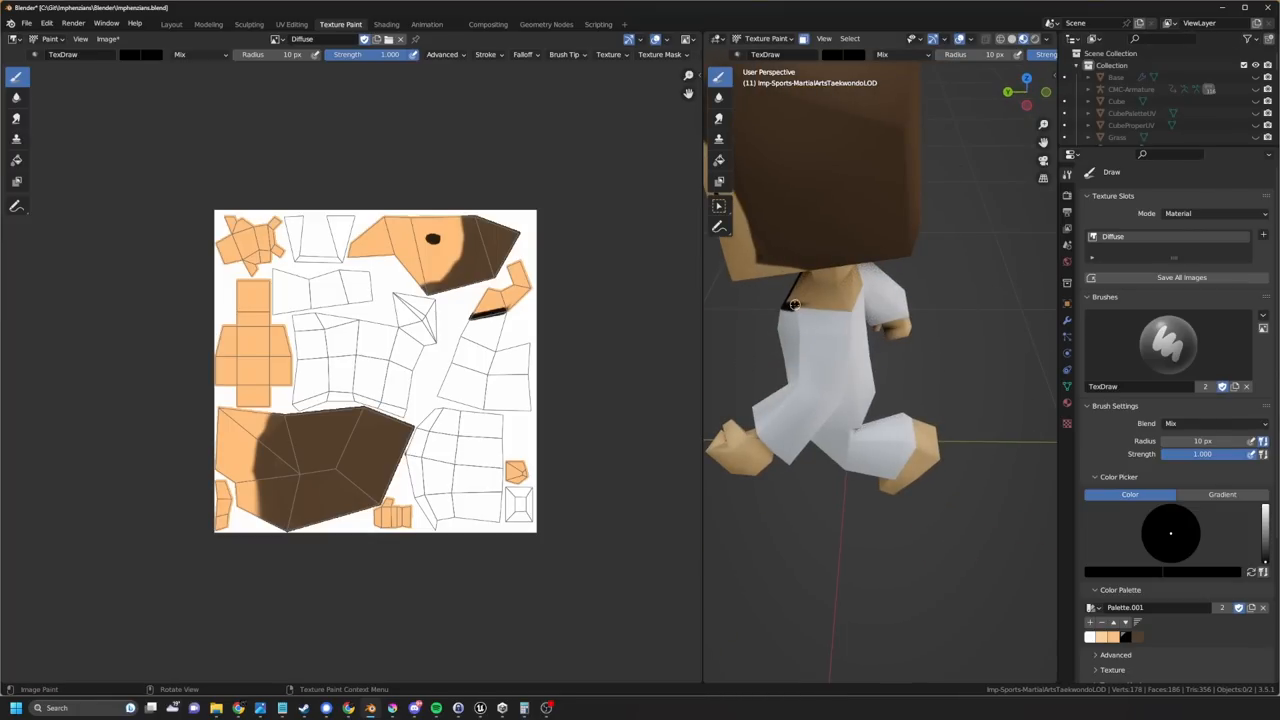
Step: Paint black trim along the collar, across the front neckline and around the sleeve cuff
drag(790, 300, 850, 308)
middle_drag(843, 310, 800, 300)
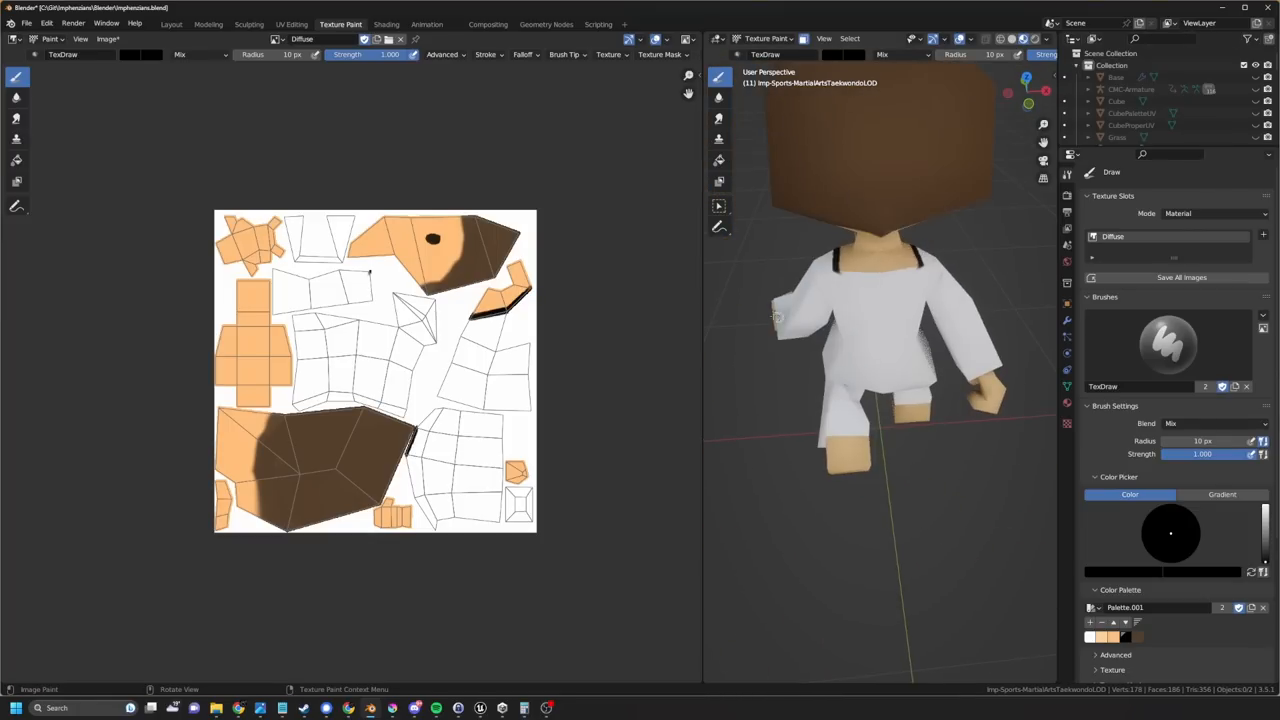
drag(840, 272, 910, 274)
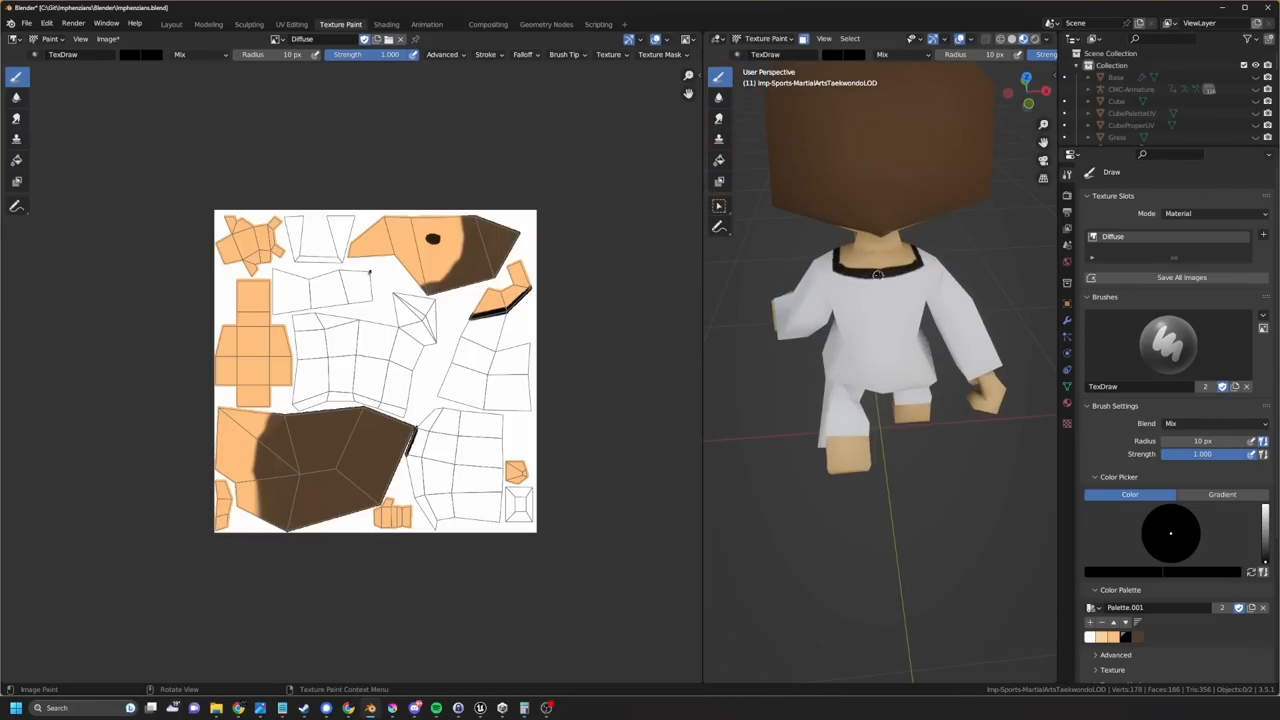
drag(835, 262, 912, 258)
middle_drag(858, 252, 930, 420)
drag(932, 450, 980, 458)
middle_drag(878, 380, 872, 428)
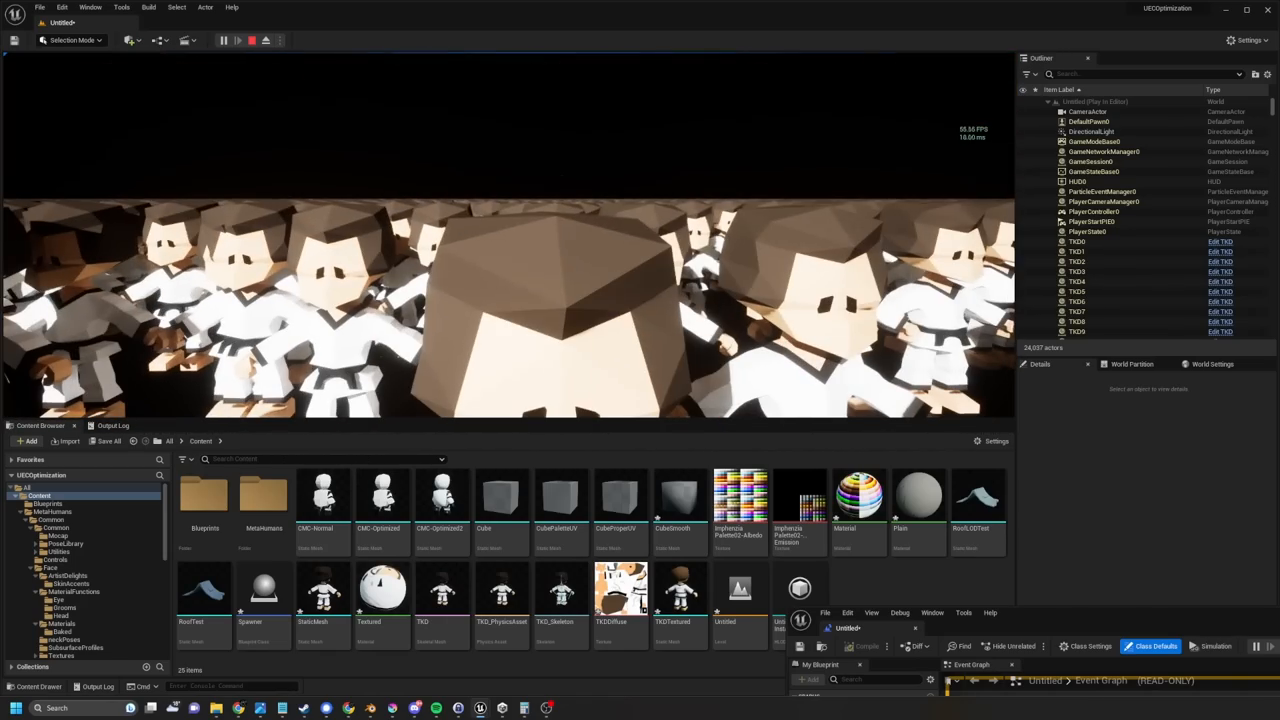
Step: Stop the play session, then select the DirectionalLight and the CameraActor in the Outliner
key(Escape)
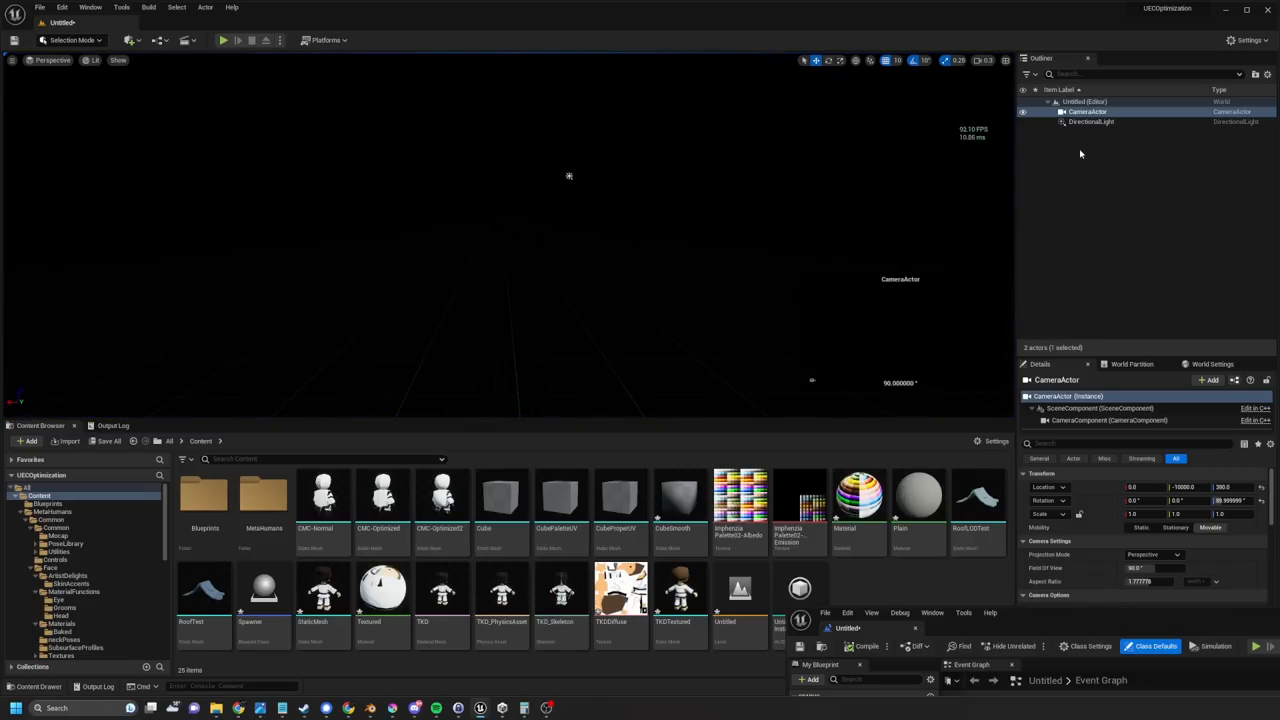
click(1090, 122)
click(1088, 112)
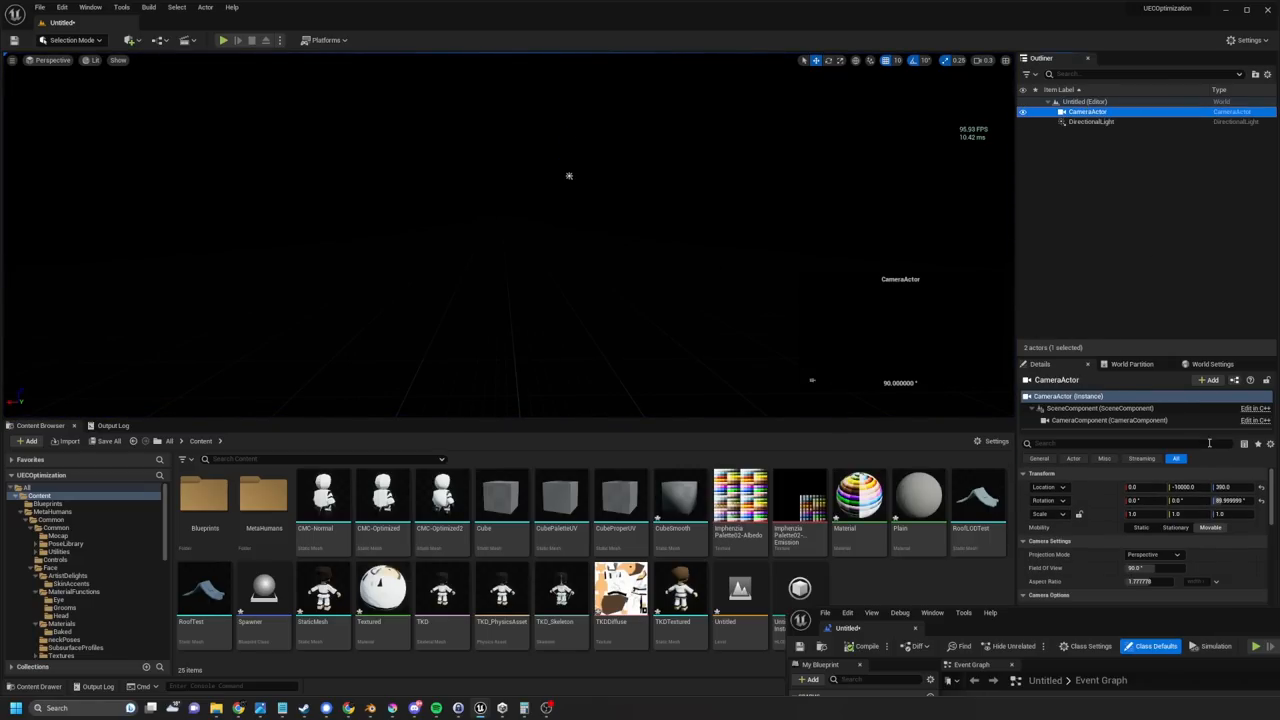